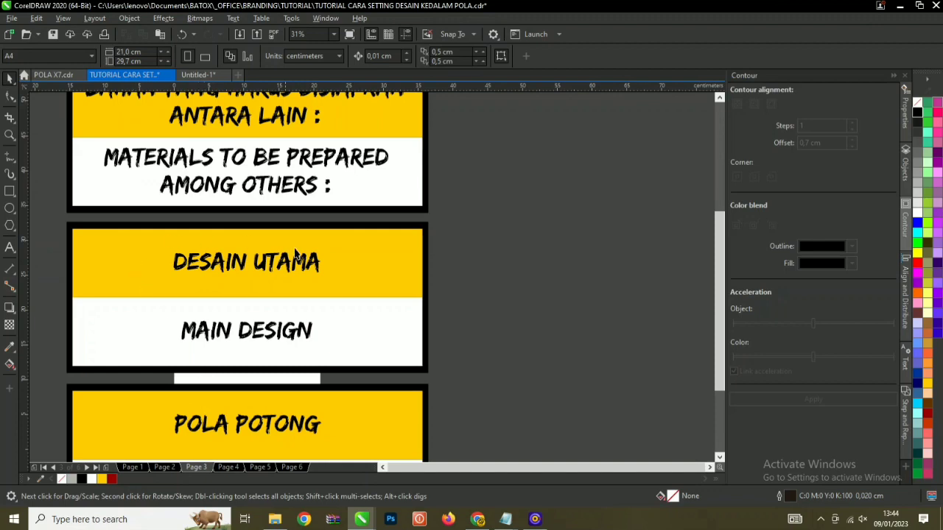
Review the materials list on Page 3, the main design on Page 4 and the V-neck size L pattern on Page 5
click(230, 467)
scroll(347, 319, down, 4)
scroll(263, 363, up, 1)
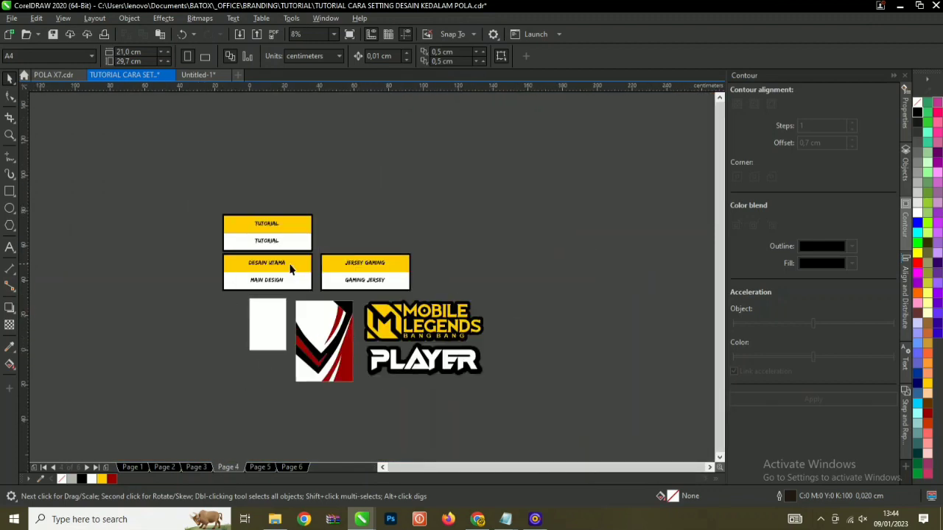
click(199, 469)
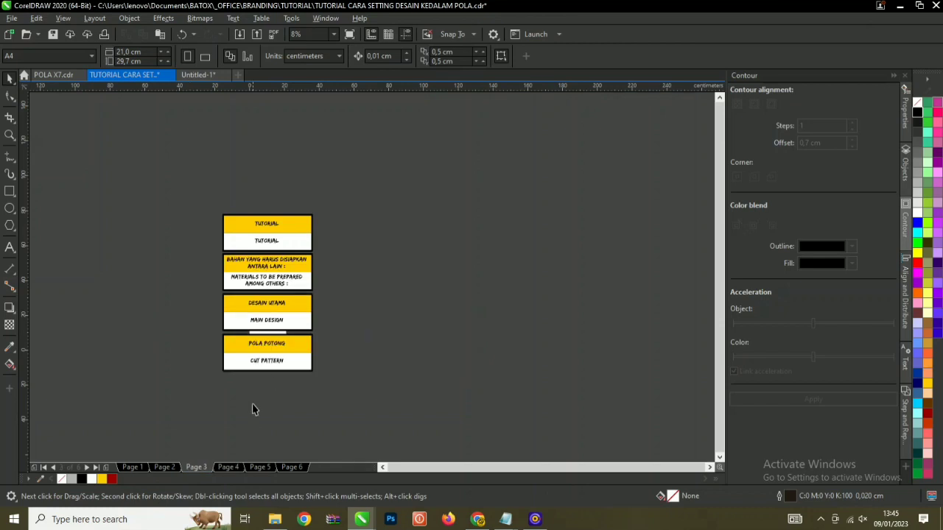
scroll(254, 402, up, 2)
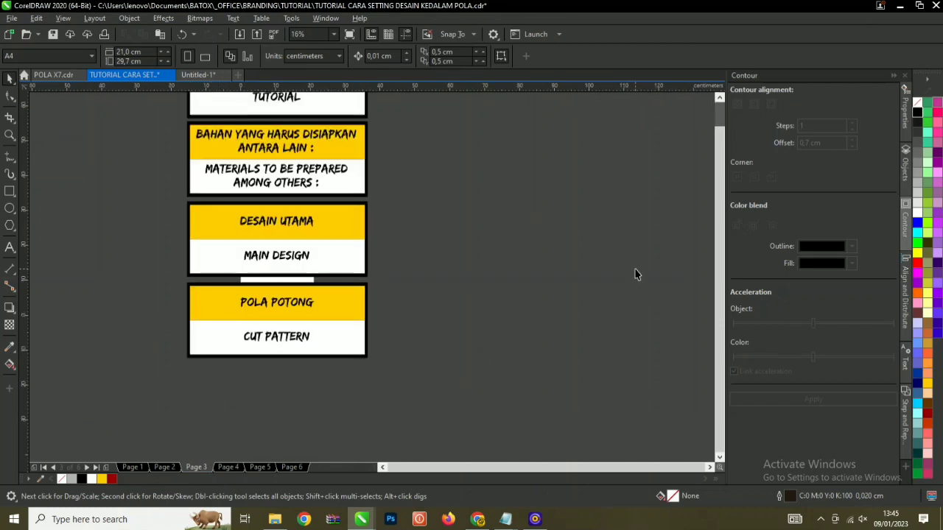
click(229, 466)
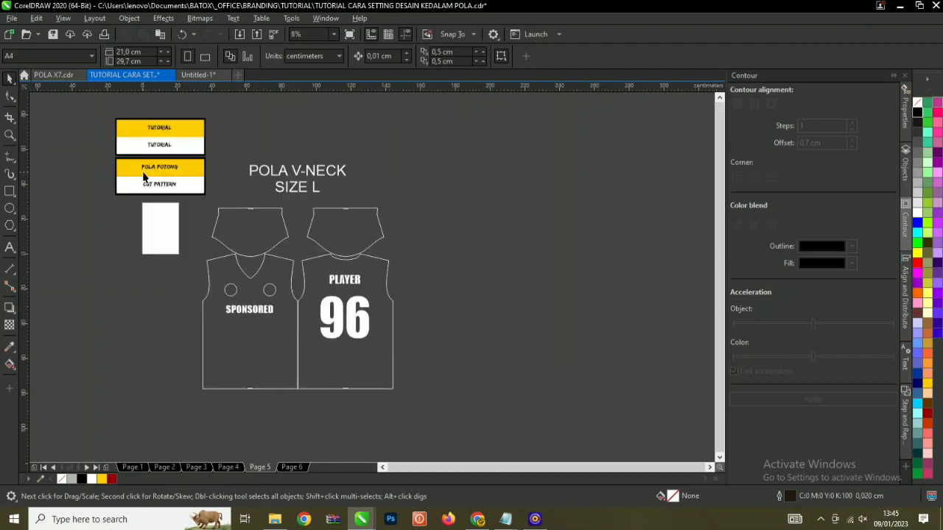
scroll(297, 114, up, 2)
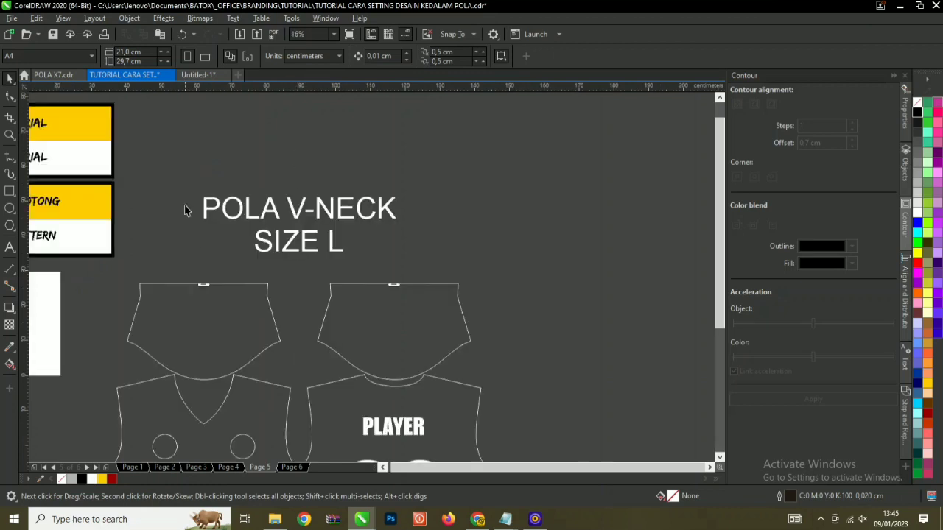
scroll(247, 164, down, 2)
scroll(236, 371, up, 2)
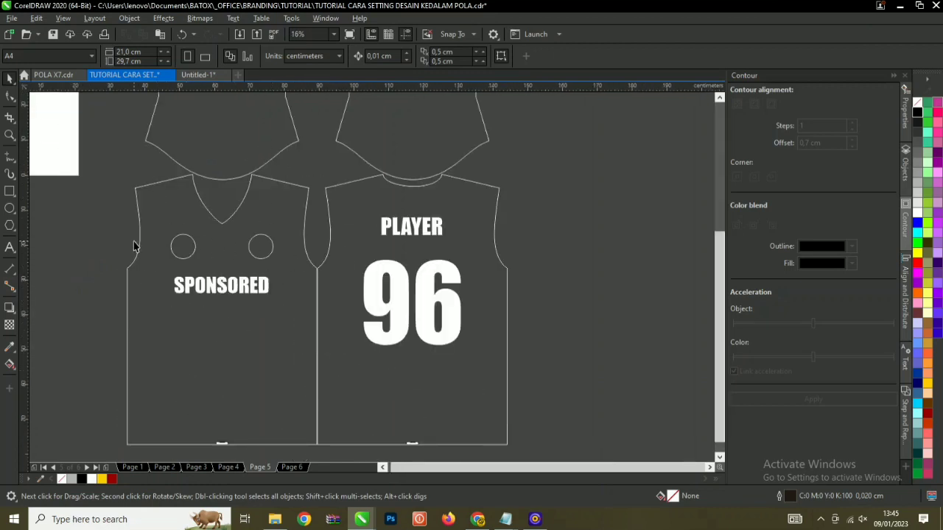
scroll(168, 338, down, 2)
scroll(220, 186, up, 2)
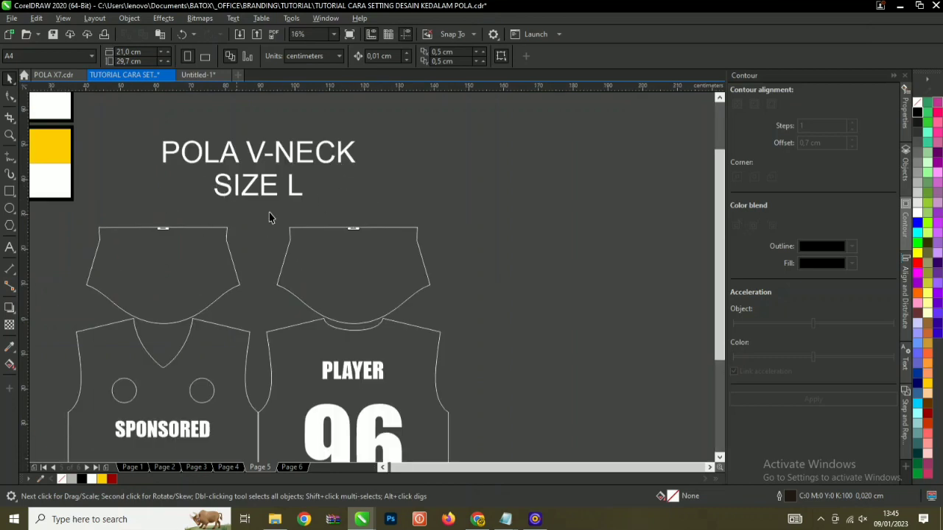
scroll(313, 280, down, 2)
Examine the mockup, jersey design, logos and cut pattern on Page 6
click(299, 467)
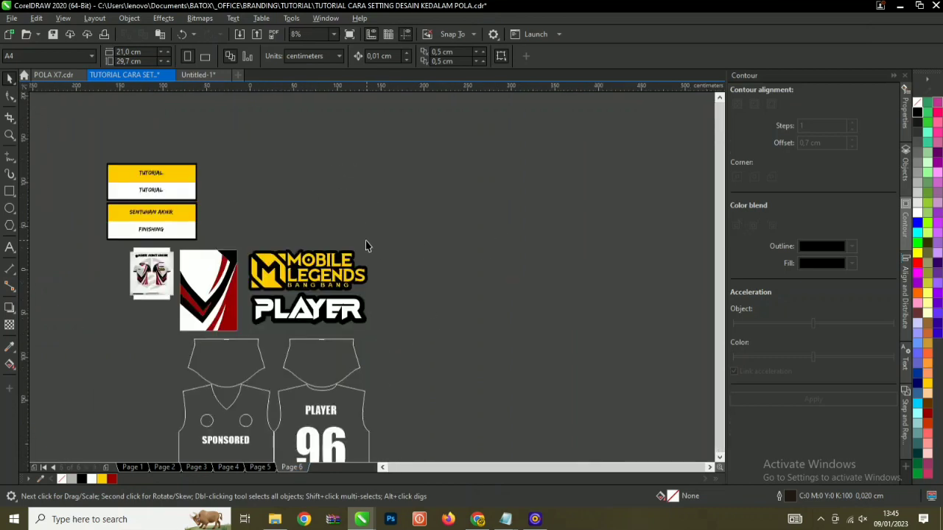
scroll(366, 241, down, 2)
scroll(309, 320, up, 2)
scroll(210, 123, up, 2)
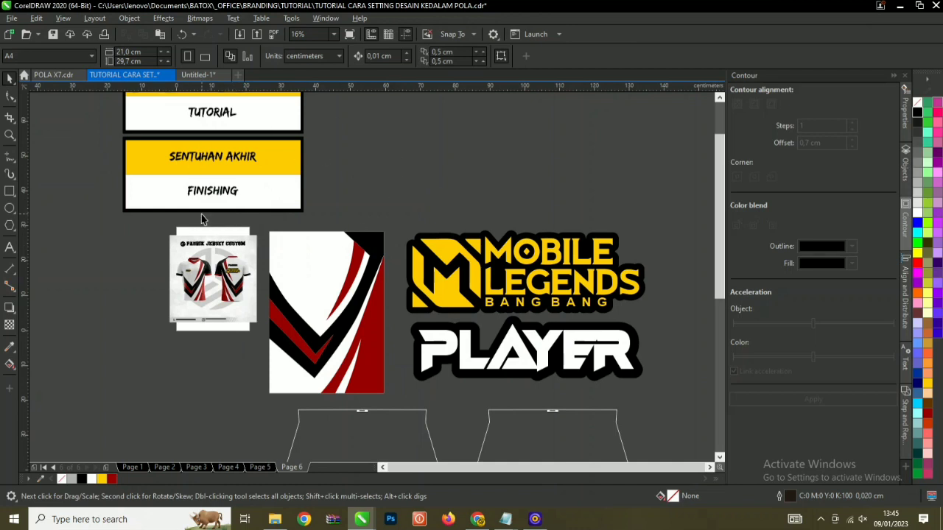
scroll(201, 215, down, 2)
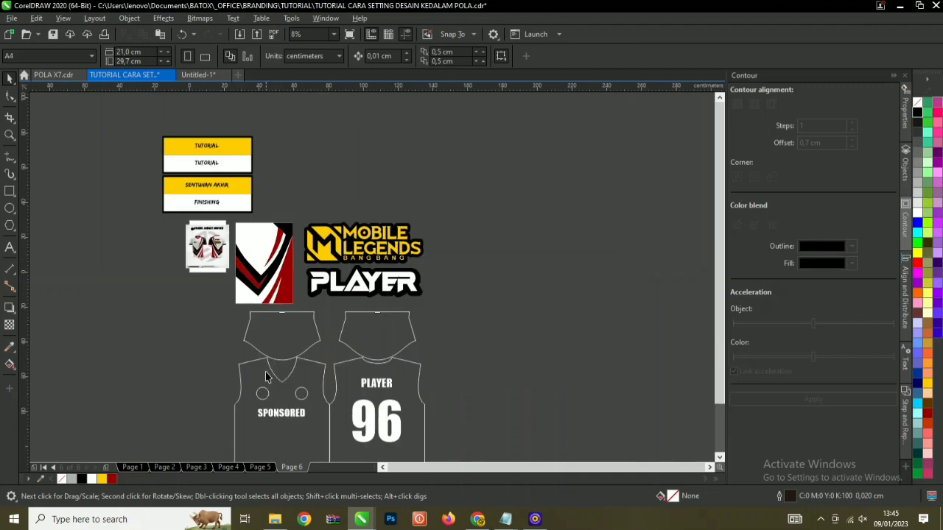
scroll(266, 377, up, 1)
scroll(244, 269, down, 1)
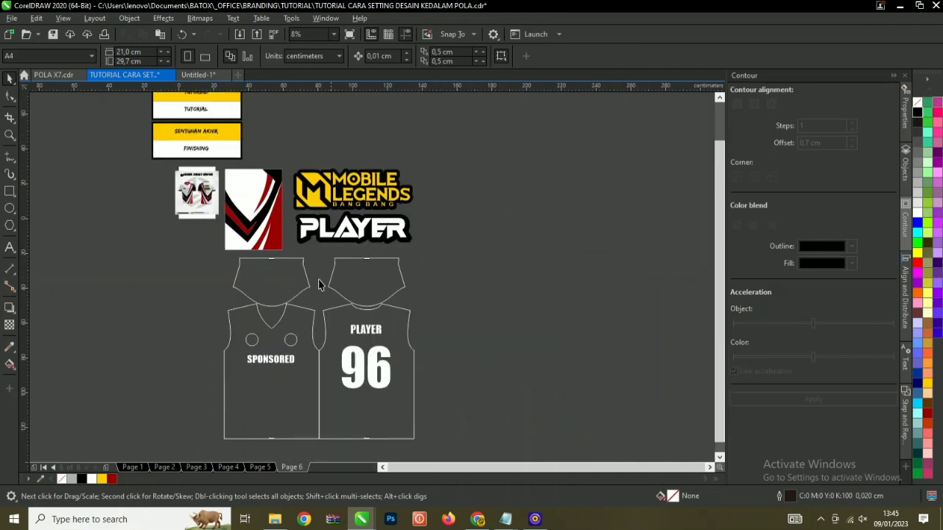
Center the red, black and white jersey design horizontally and vertically on the front body pattern
click(249, 214)
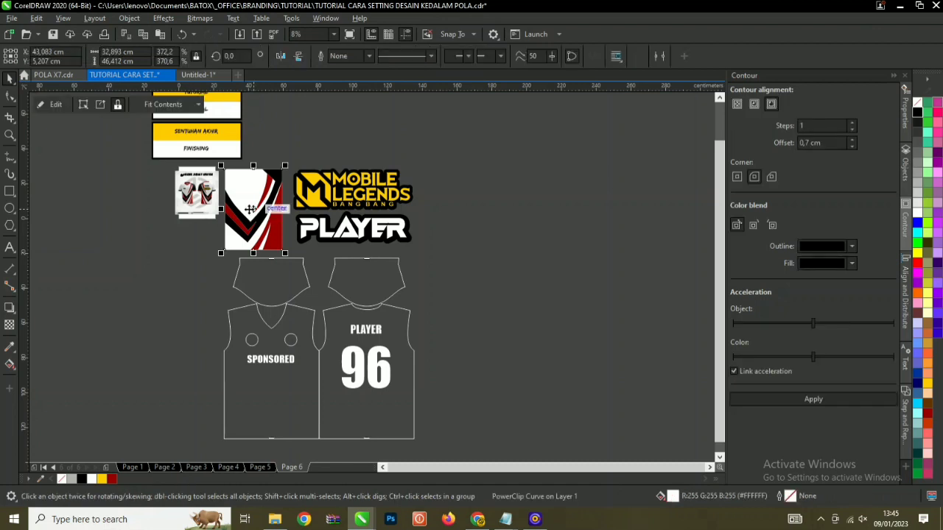
click(250, 406)
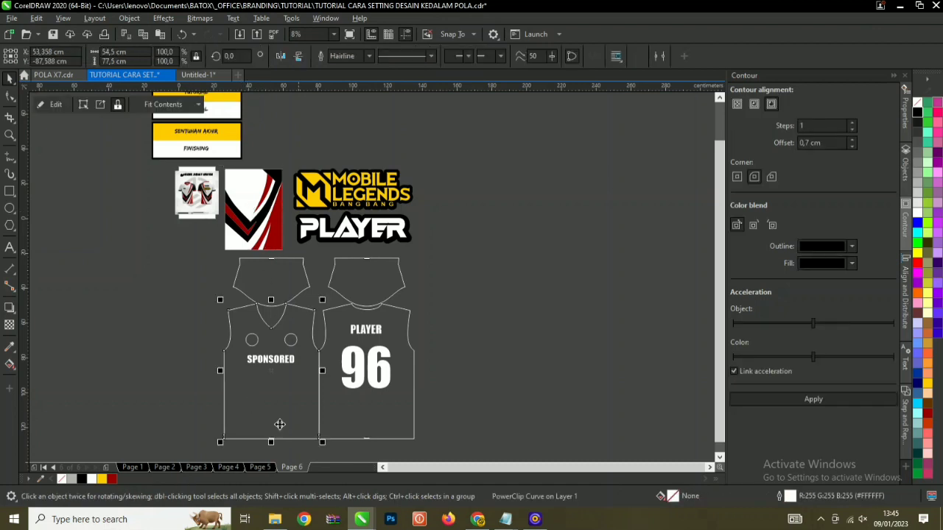
click(186, 324)
click(246, 218)
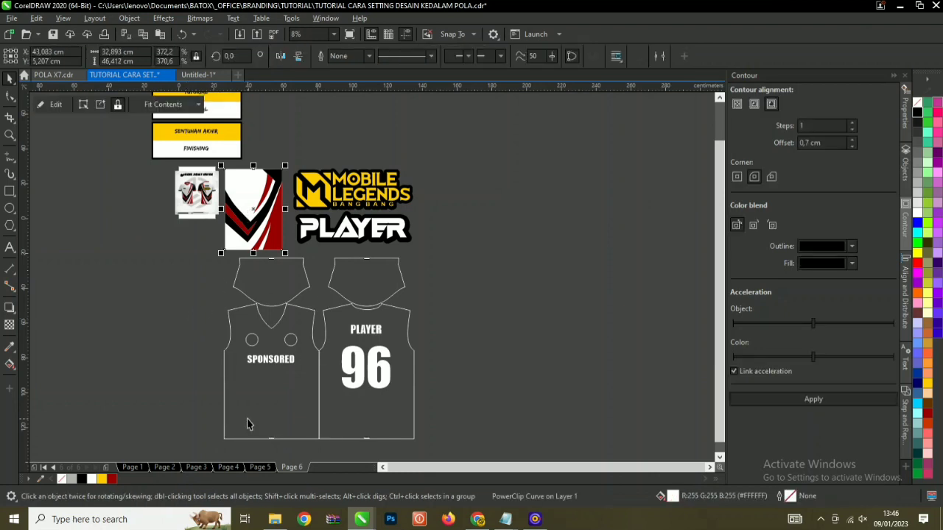
click(270, 428)
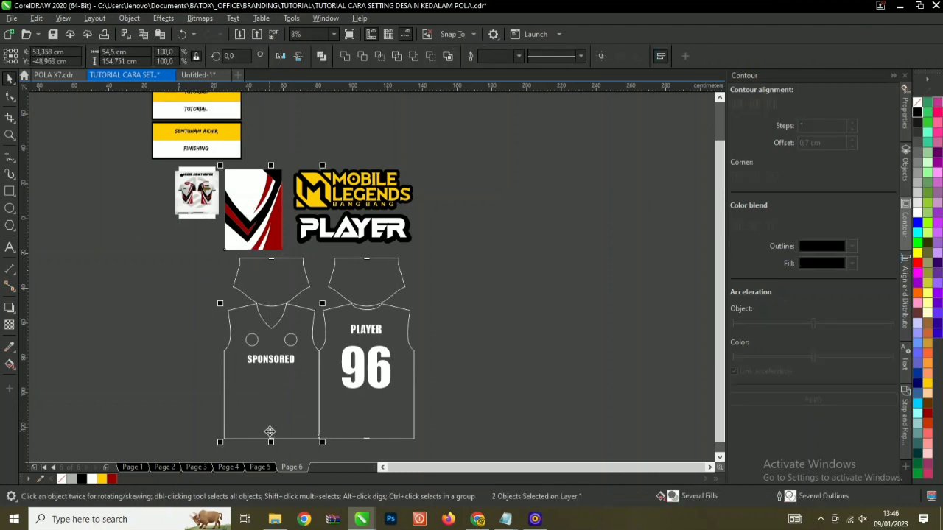
key(c)
key(e)
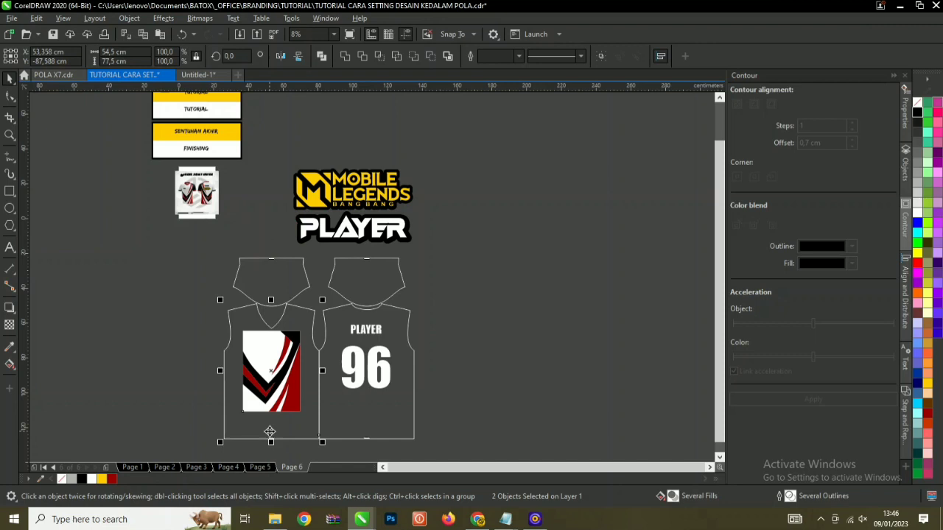
click(488, 369)
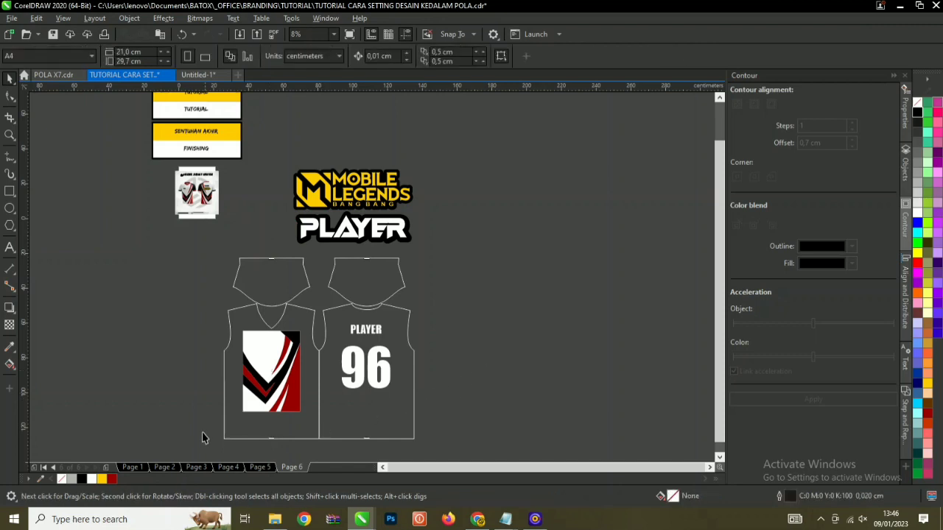
Enlarge the jersey design to about 54.9 by 77.5 cm so it covers the front body pattern
scroll(251, 456, up, 2)
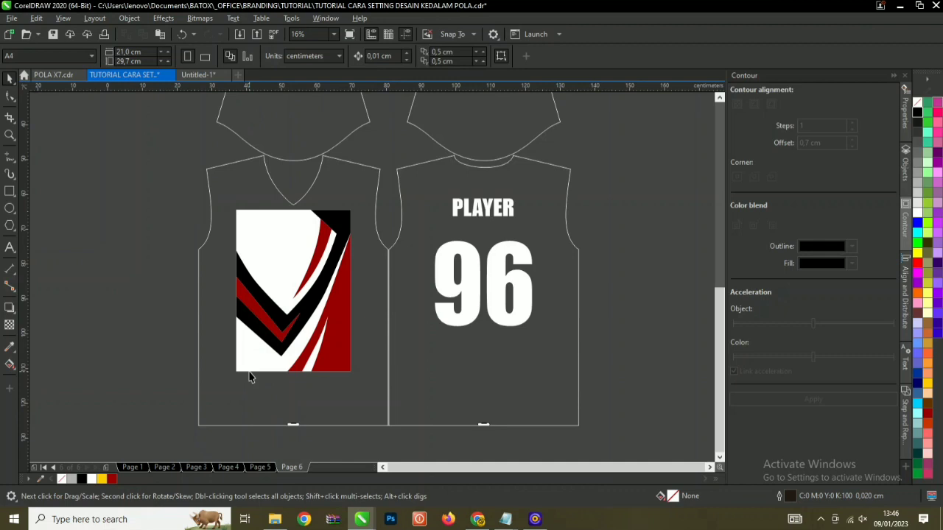
click(268, 333)
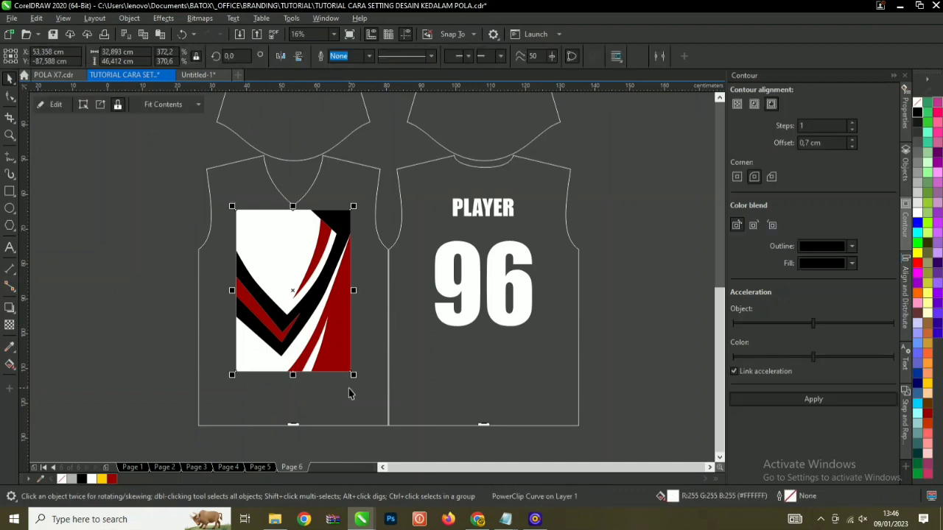
drag(353, 374, 392, 430)
click(359, 450)
scroll(360, 450, up, 1)
scroll(392, 293, down, 3)
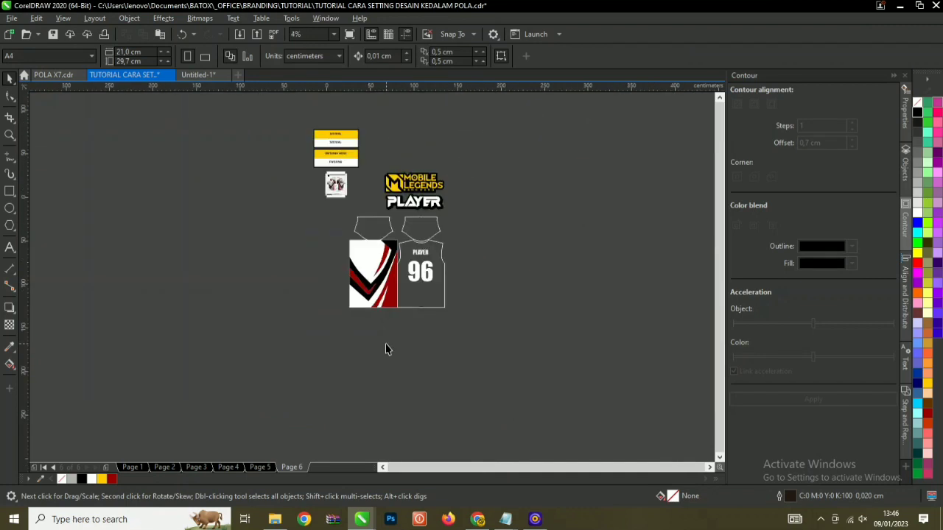
scroll(390, 230, up, 1)
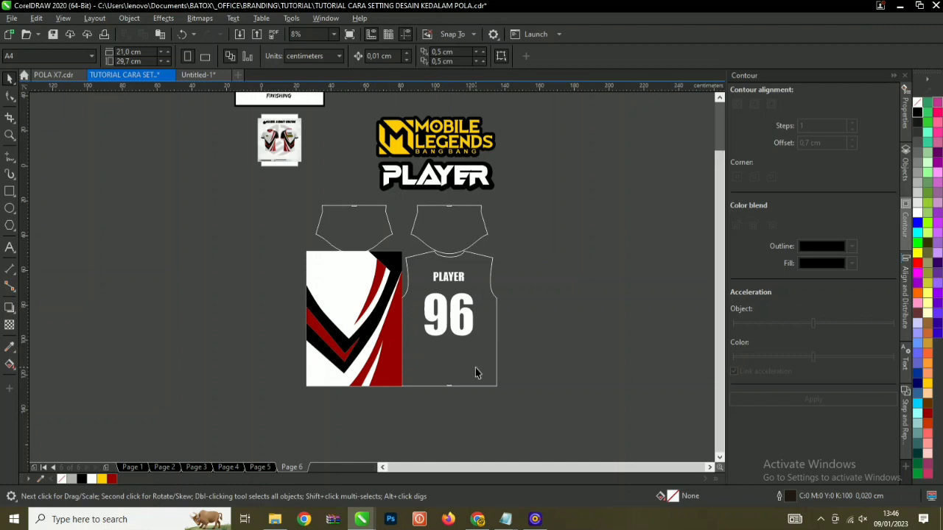
Move the enlarged design off the front body pattern and PowerClip it inside that pattern
drag(394, 372, 286, 365)
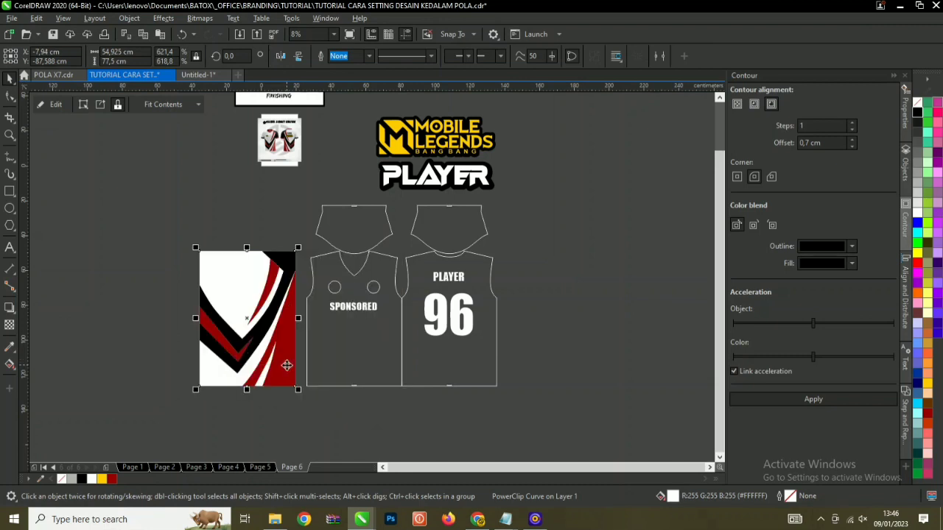
right_click(270, 335)
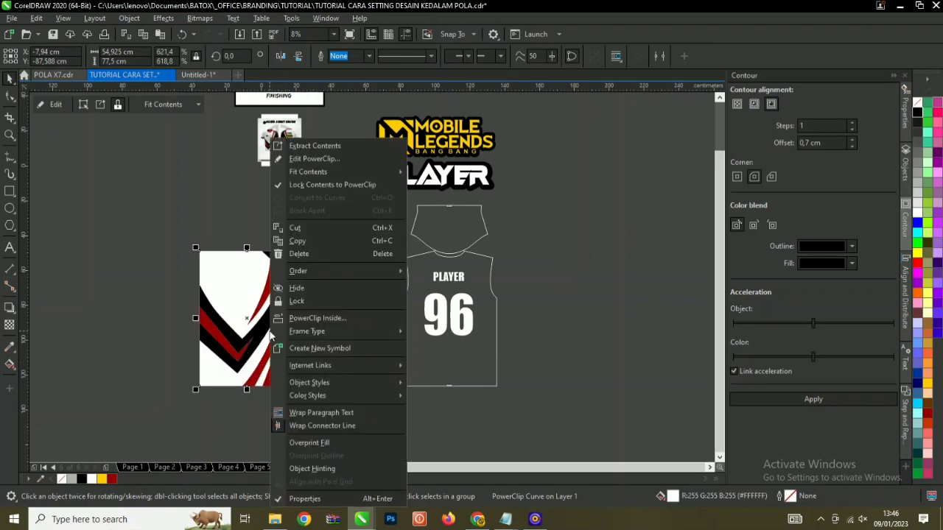
click(317, 318)
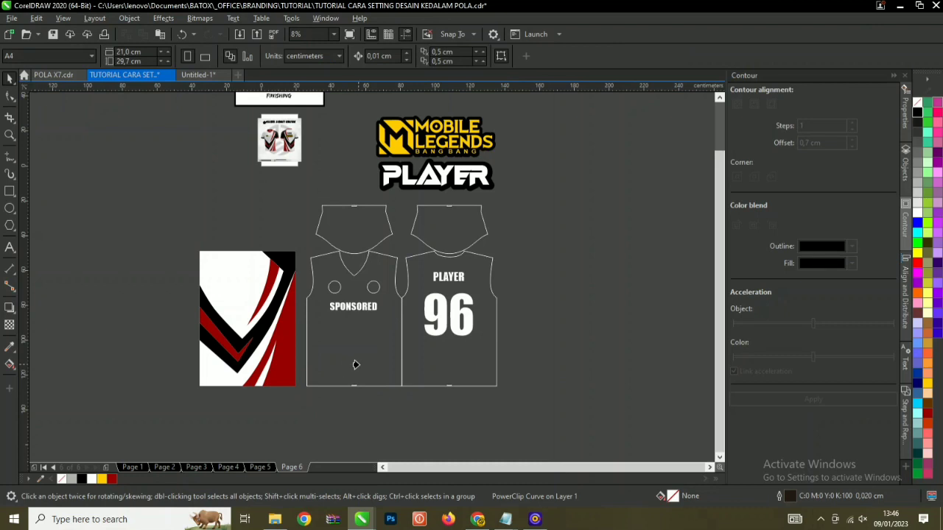
click(354, 364)
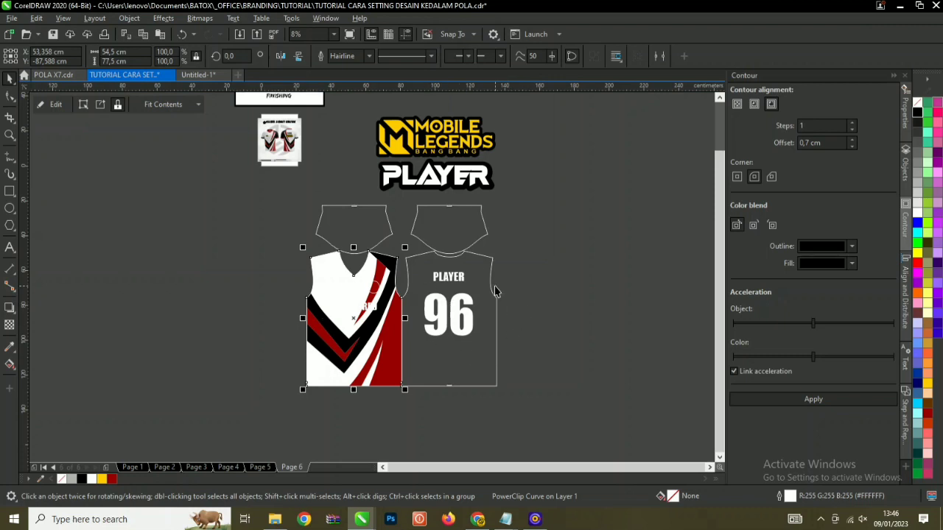
Undo the front PowerClip to copy the full design, redo the PowerClip and paste the copy beside the front body
key(ctrl+z)
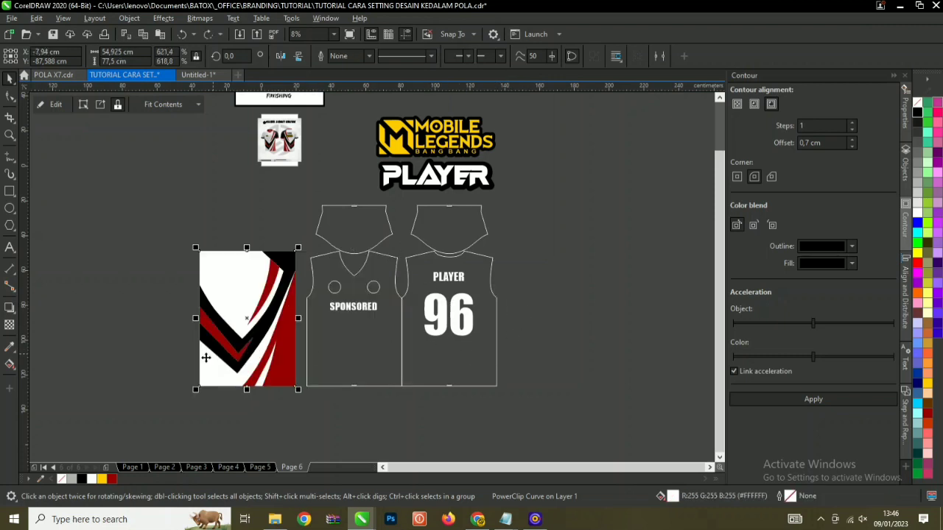
click(132, 289)
click(228, 341)
key(ctrl+shift+z)
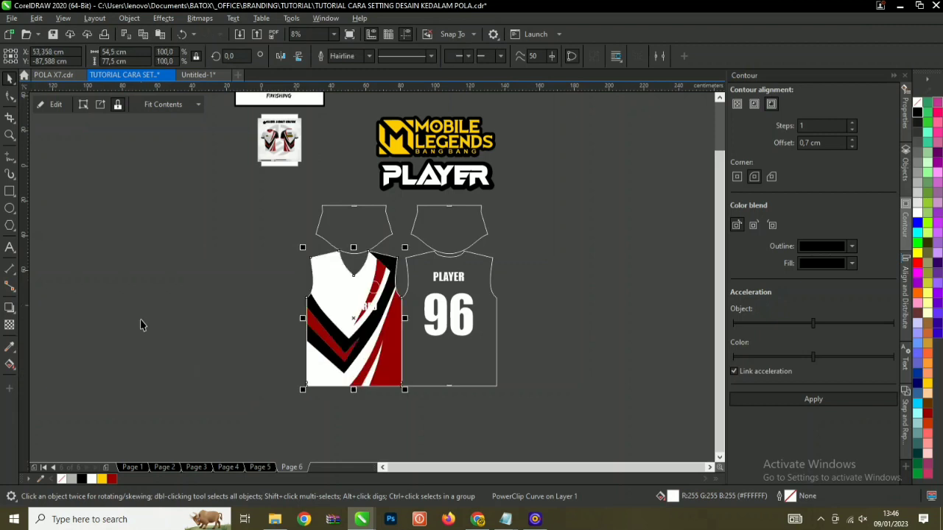
click(142, 324)
key(ctrl+v)
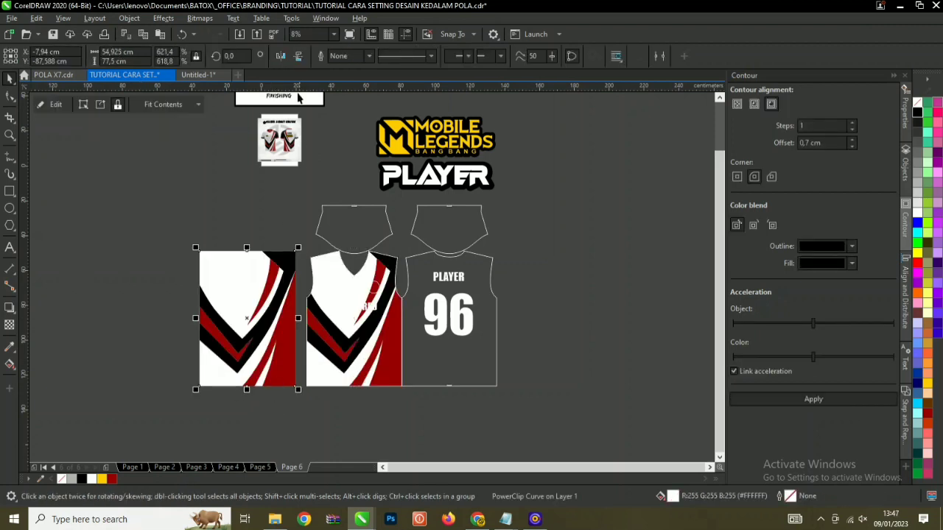
Mirror the pasted design horizontally and PowerClip it inside the back body pattern
click(280, 56)
right_click(243, 317)
click(301, 318)
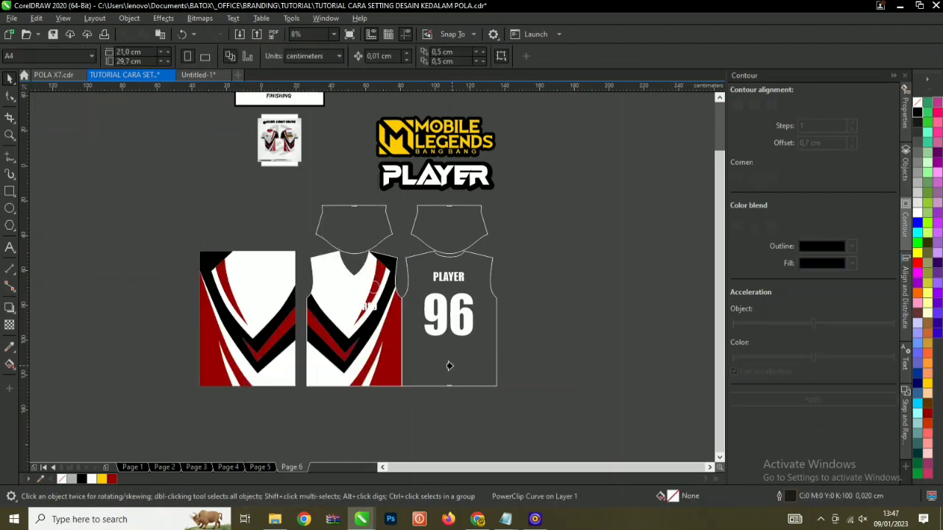
click(490, 354)
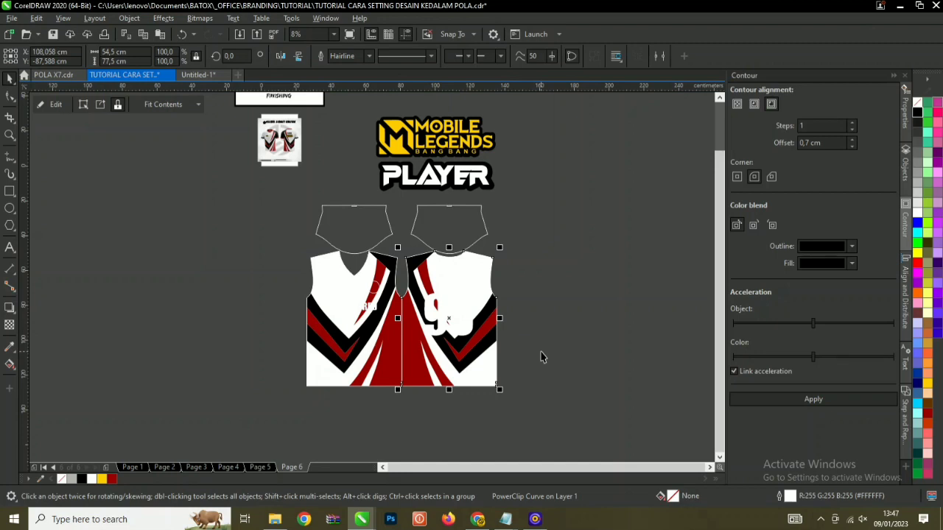
click(581, 336)
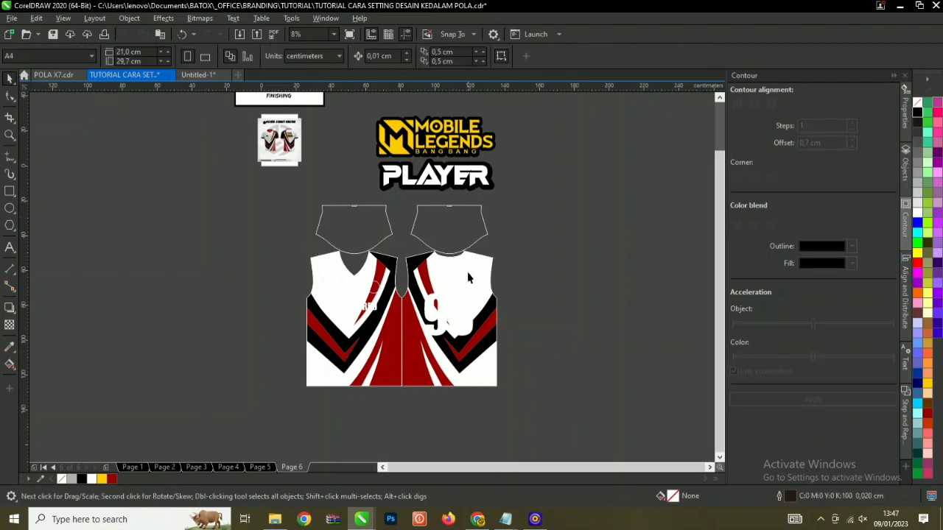
Fill the sleeve pattern above the front body white and the one above the back body black, following the mockup
scroll(275, 120, up, 5)
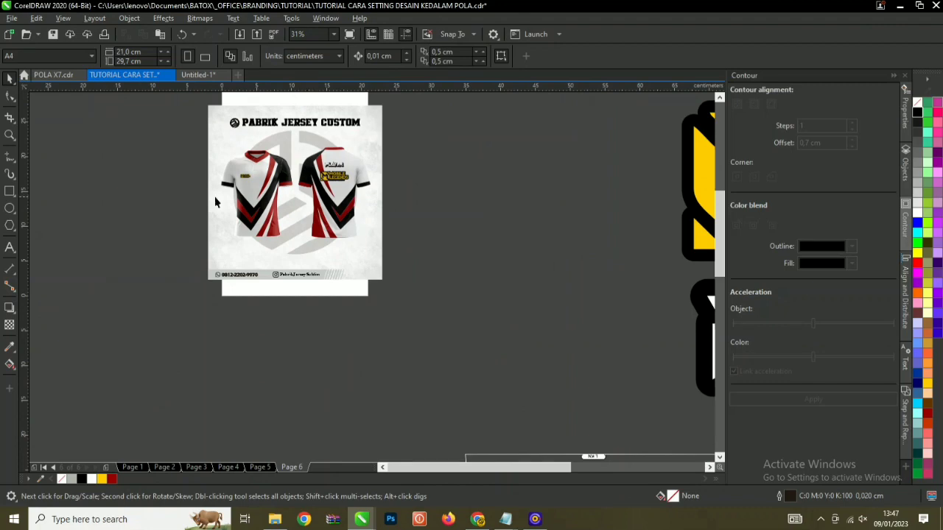
scroll(206, 159, down, 5)
click(306, 249)
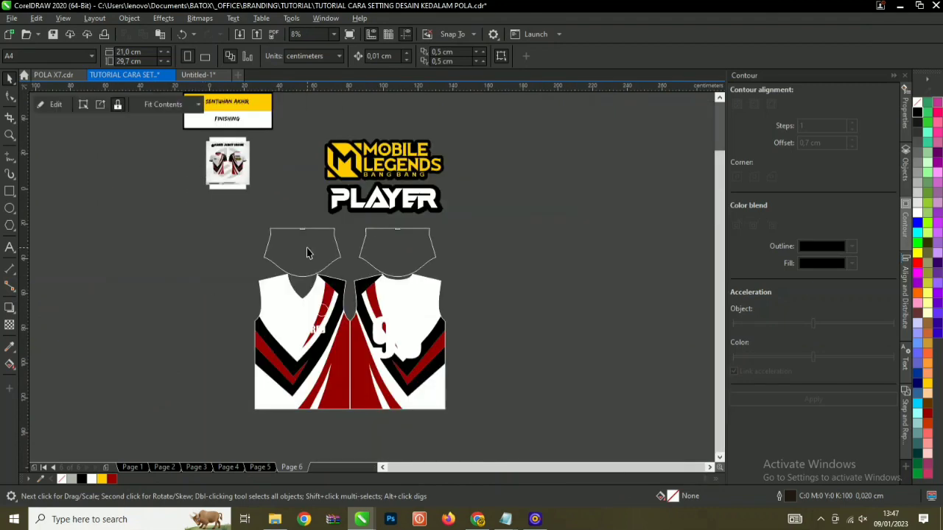
scroll(301, 226, up, 12)
scroll(291, 213, down, 12)
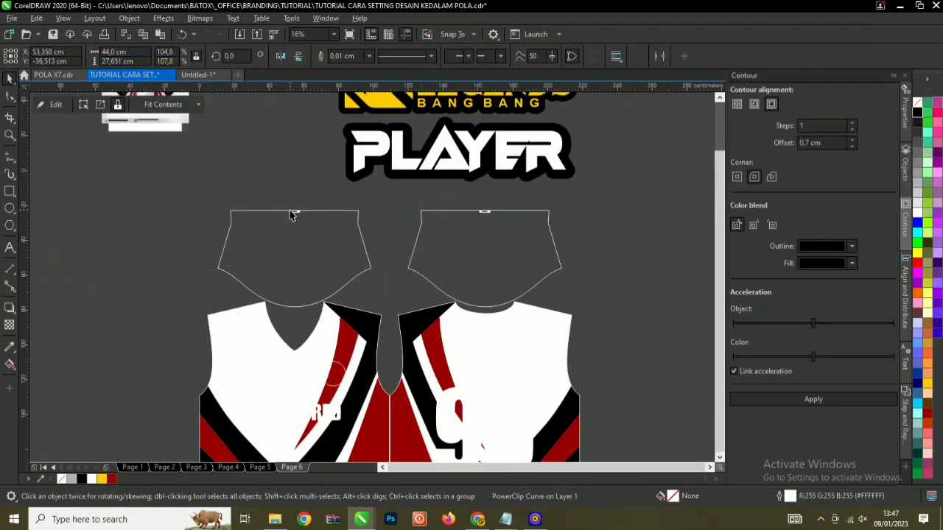
scroll(292, 213, up, 2)
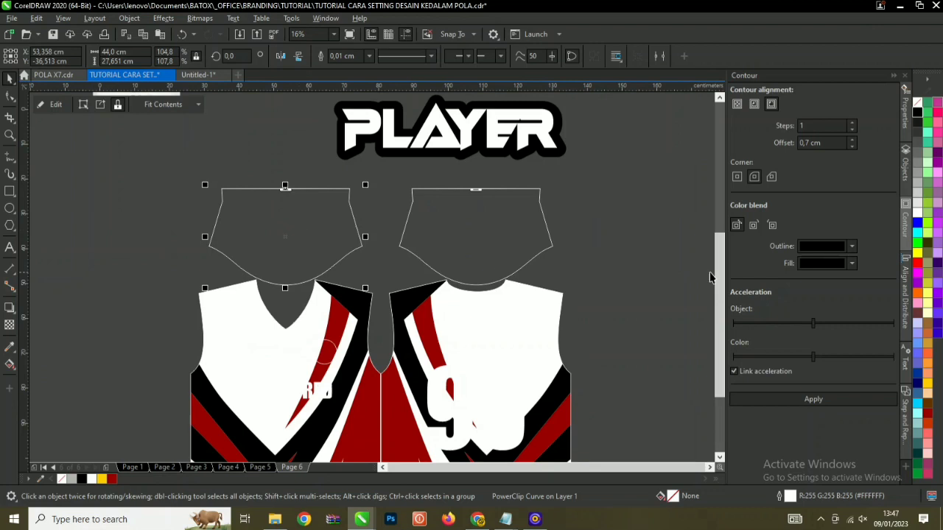
click(919, 212)
click(454, 228)
click(918, 112)
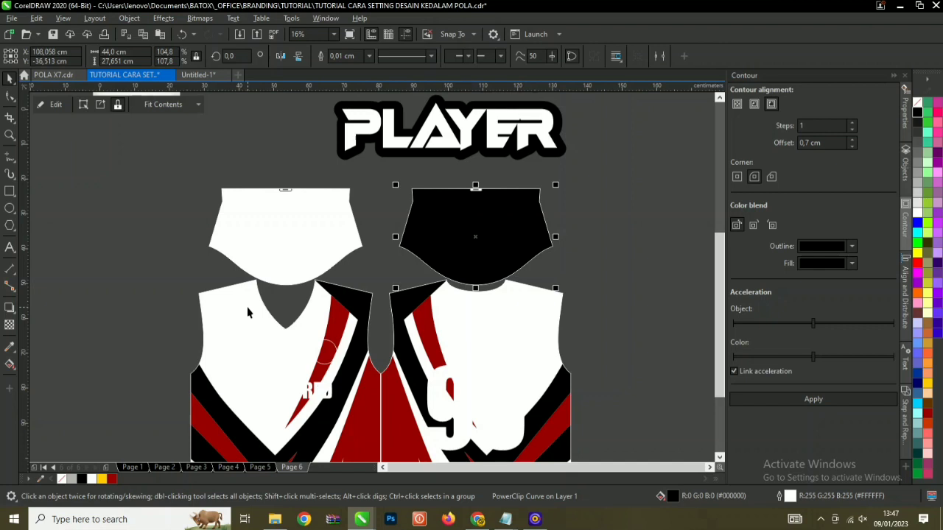
scroll(247, 306, down, 3)
click(530, 330)
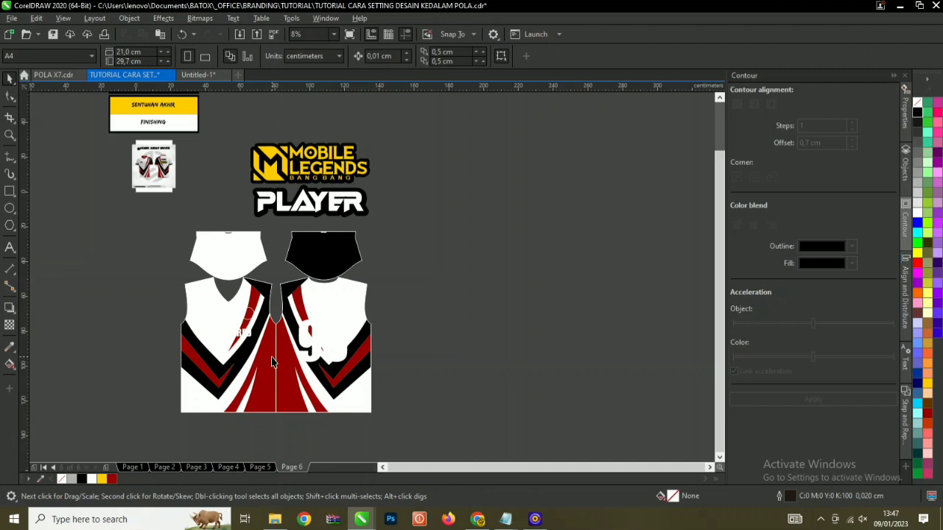
Move the Mobile Legends logo beside the back body and delete the placeholder number and name text from the back
click(344, 201)
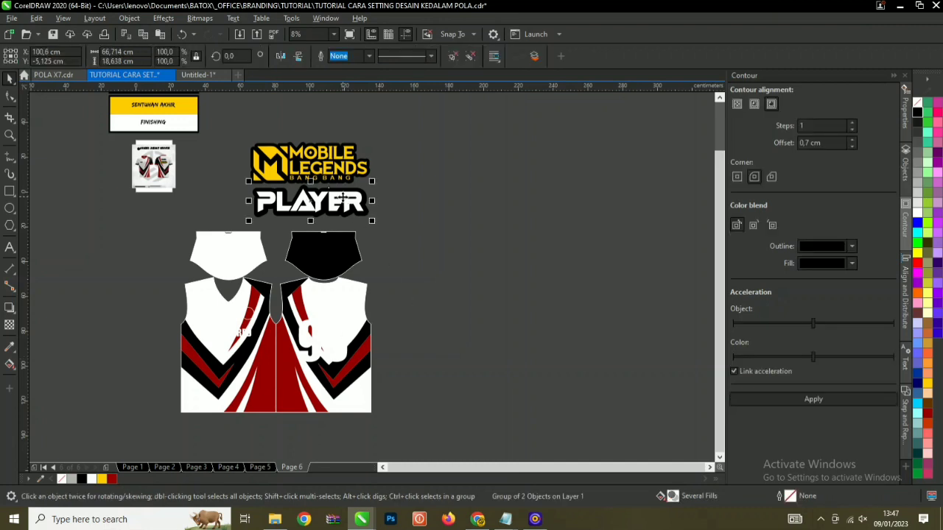
click(298, 163)
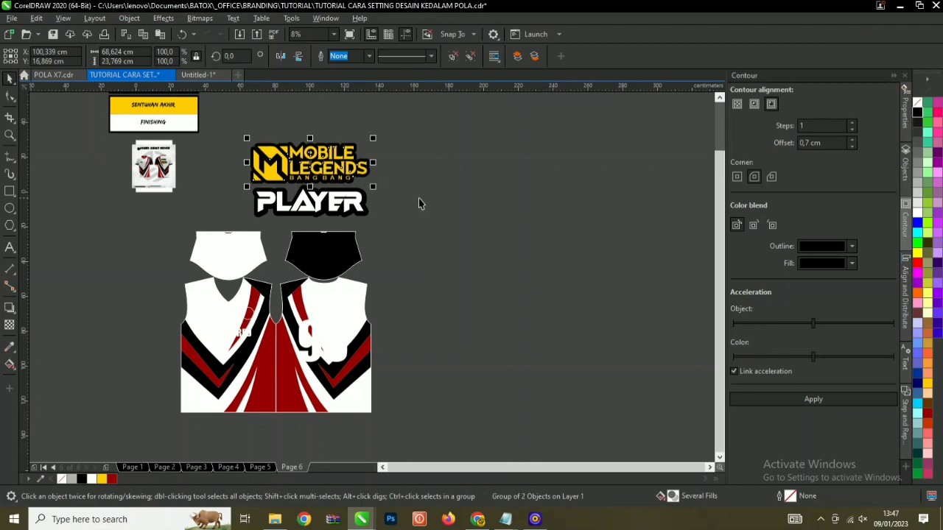
drag(317, 153, 431, 336)
click(436, 404)
click(341, 357)
key(Delete)
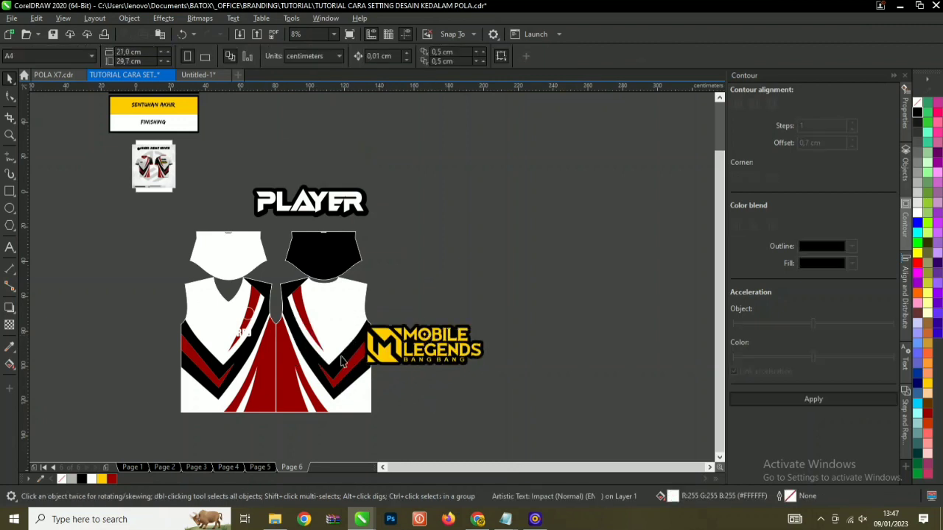
drag(401, 279, 257, 330)
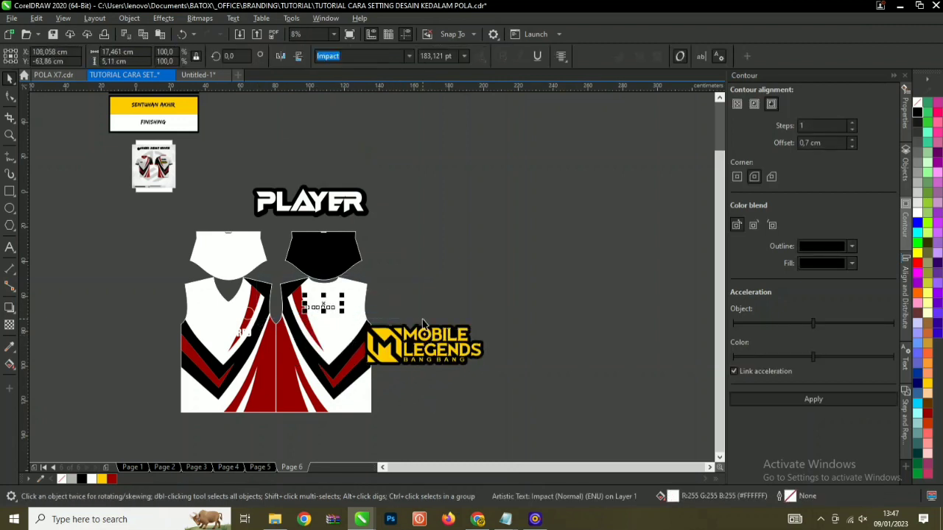
key(Delete)
Centre the Mobile Legends logo horizontally on the back body, shrink it to about 27.7 by 9.6 cm and raise it slightly
click(415, 360)
shift+click(358, 387)
key(c)
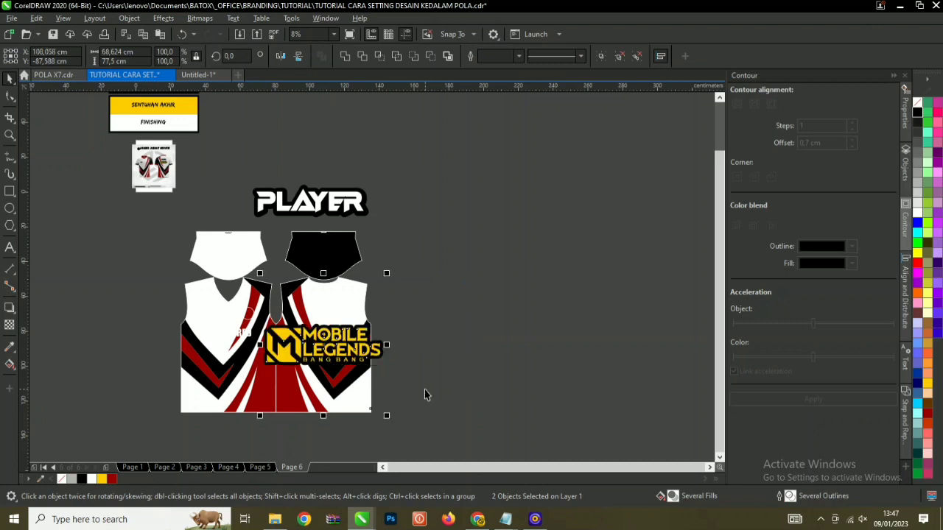
key(ctrl+g)
scroll(443, 401, up, 1)
drag(436, 395, 366, 413)
click(452, 378)
drag(293, 345, 294, 314)
click(471, 324)
scroll(471, 324, down, 1)
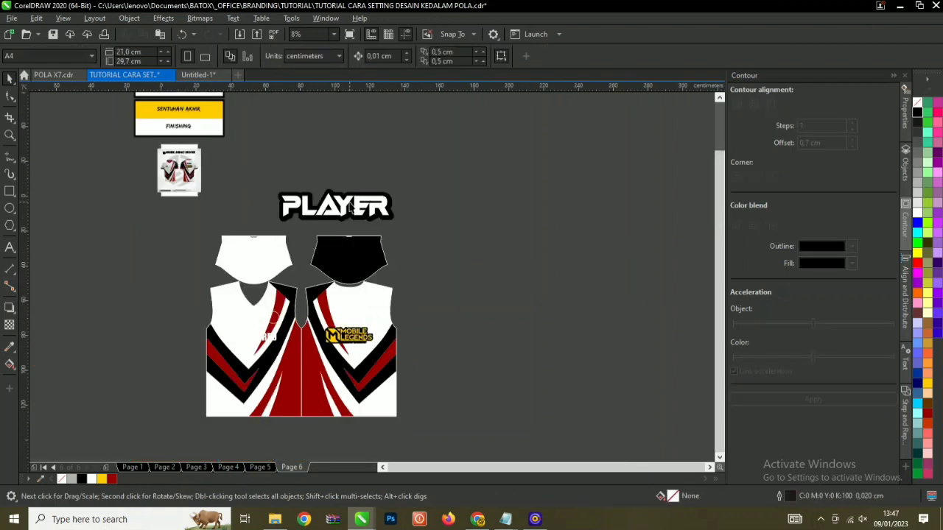
Shrink the PLAYER text to about 21.4 by 6 cm and centre it on the back body above the Mobile Legends logo
drag(351, 207, 446, 333)
scroll(448, 335, up, 1)
drag(506, 361, 452, 360)
shift+click(265, 417)
key(c)
click(528, 364)
click(271, 328)
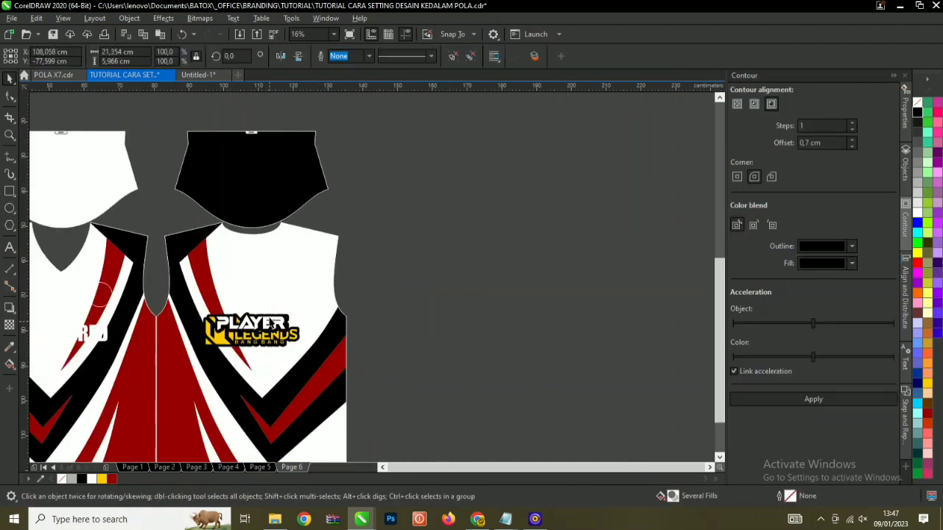
drag(271, 328, 271, 286)
scroll(444, 253, down, 1)
click(406, 303)
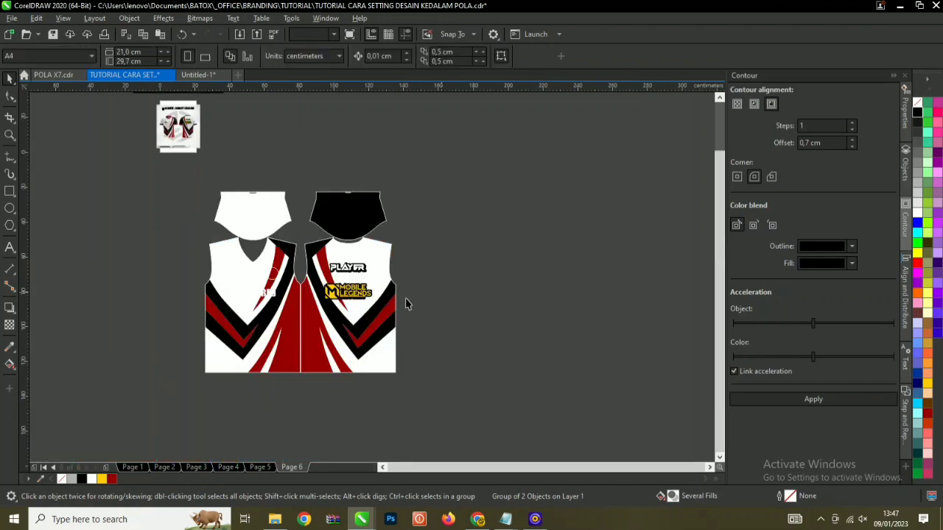
Check the jersey mockup and place a copy of the back's Mobile Legends logo on the front body
scroll(357, 287, up, 2)
scroll(428, 323, down, 3)
scroll(369, 277, up, 5)
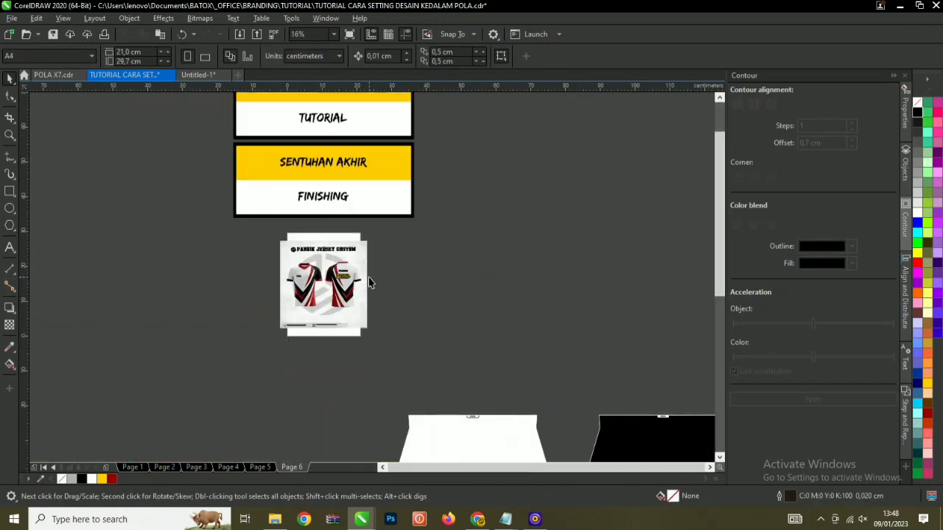
scroll(411, 274, down, 5)
scroll(309, 289, up, 4)
scroll(357, 266, up, 1)
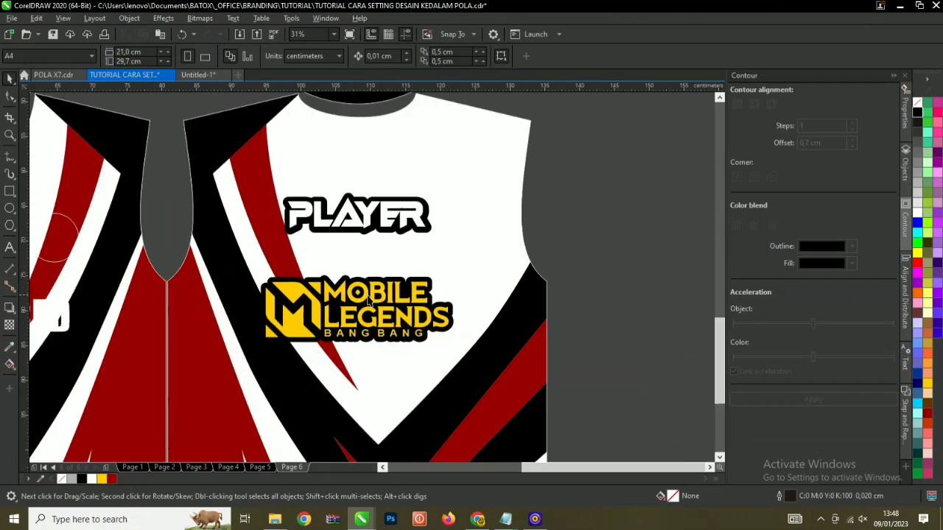
drag(382, 300, 240, 322)
scroll(376, 277, down, 2)
click(531, 308)
scroll(341, 302, up, 1)
right_click(241, 322)
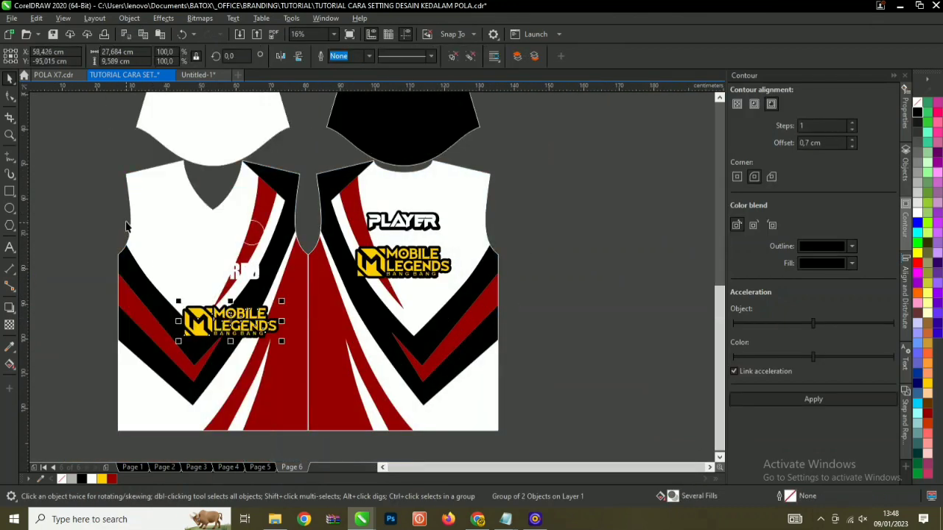
Centre the copied logo on the placeholder circle on the front body's plain white chest side and shrink it to fit inside
scroll(153, 224, up, 1)
shift+click(185, 240)
scroll(221, 243, down, 1)
key(c)
key(t)
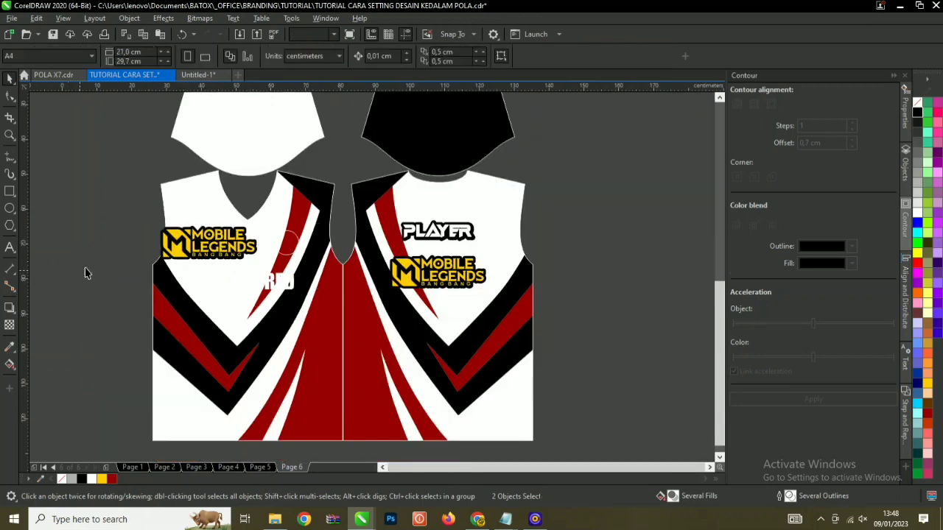
scroll(125, 250, up, 2)
key(ctrl+g)
drag(382, 277, 309, 308)
click(97, 248)
Delete the placeholder circles and the leftover white text from the front body
click(290, 255)
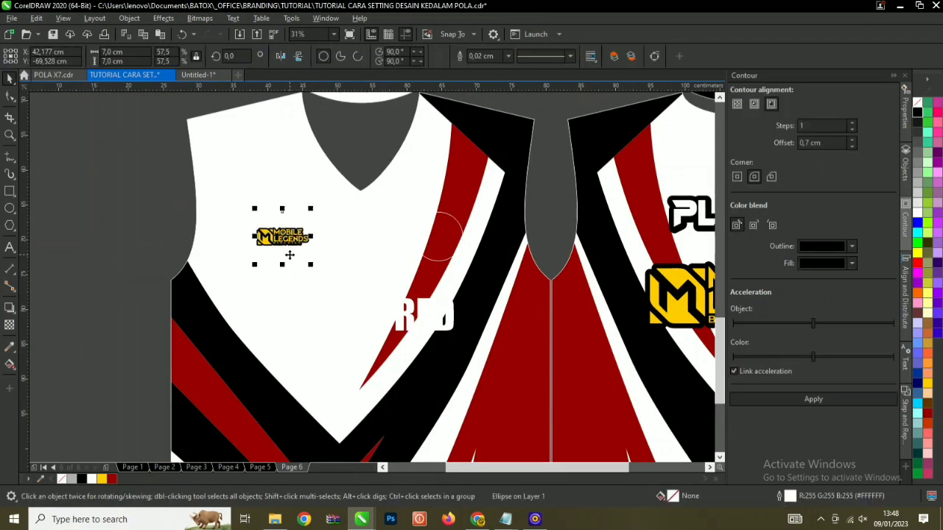
click(426, 256)
click(432, 259)
key(Delete)
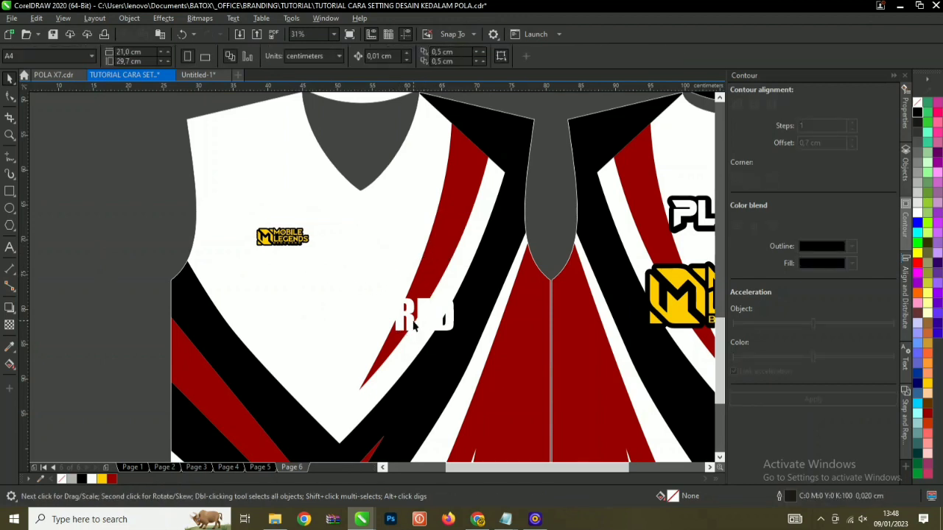
click(417, 324)
key(Delete)
scroll(246, 246, down, 2)
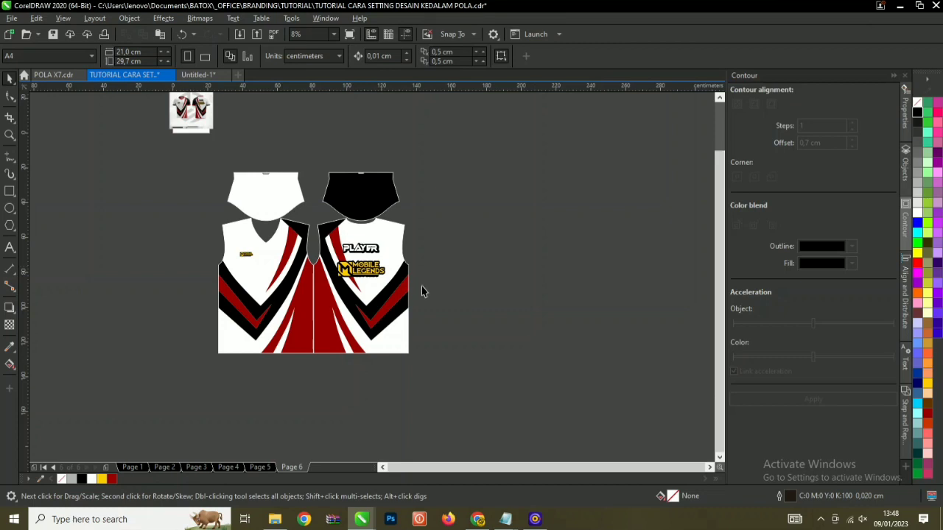
scroll(420, 290, down, 1)
scroll(309, 291, up, 1)
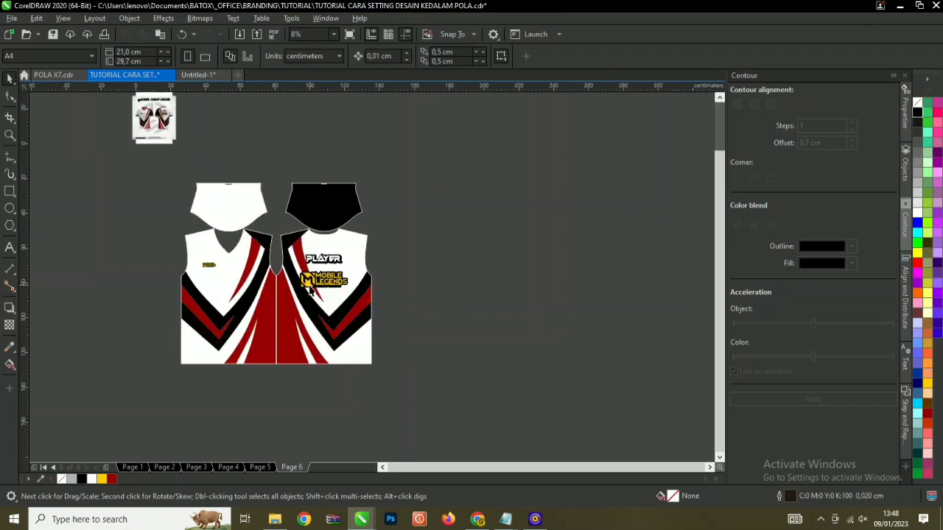
Select all objects and examine the file formats offered for exporting the selection, leaving without exporting
key(ctrl+a)
key(ctrl+e)
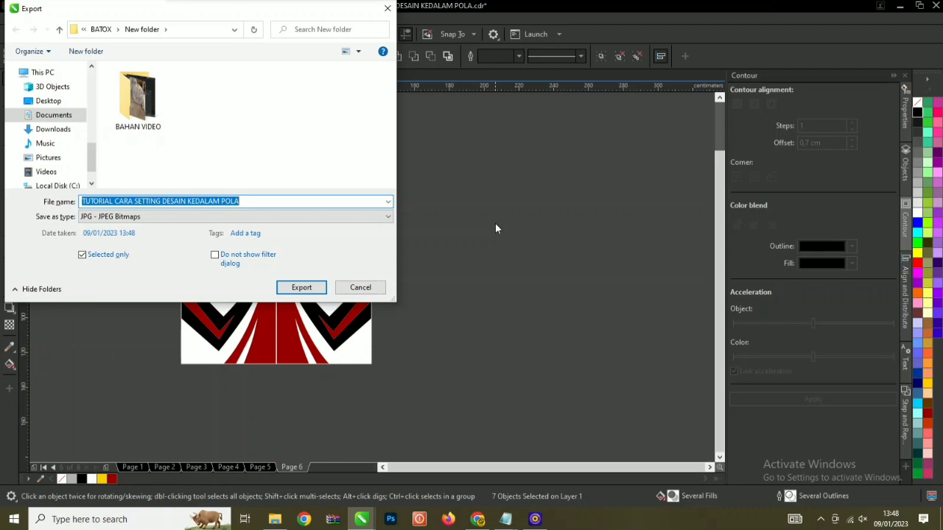
click(370, 217)
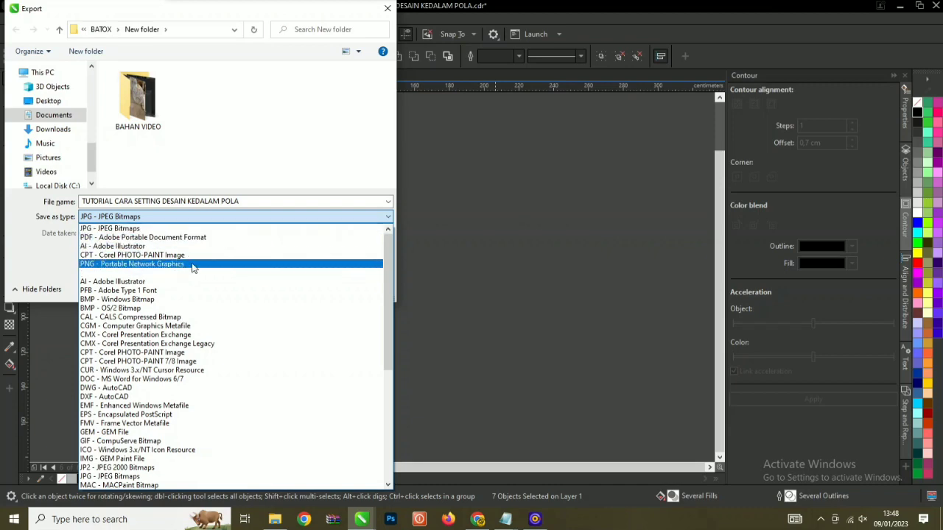
click(517, 195)
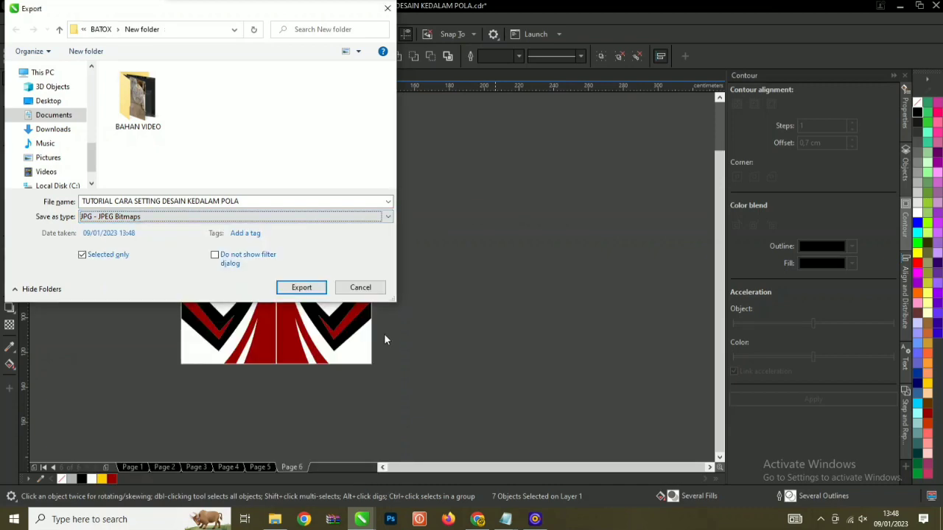
click(375, 287)
click(445, 273)
Minimize the drawing window to return to the desktop
scroll(445, 273, down, 1)
scroll(404, 239, up, 1)
click(900, 6)
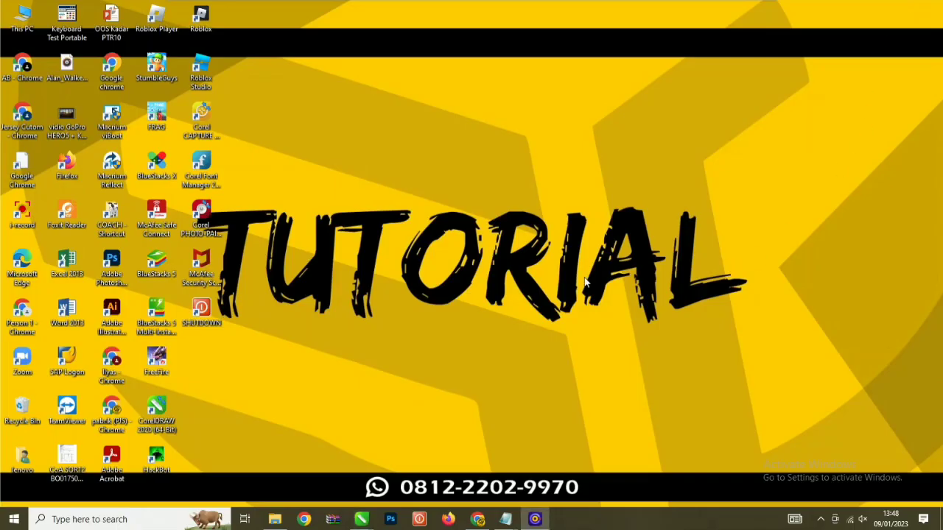